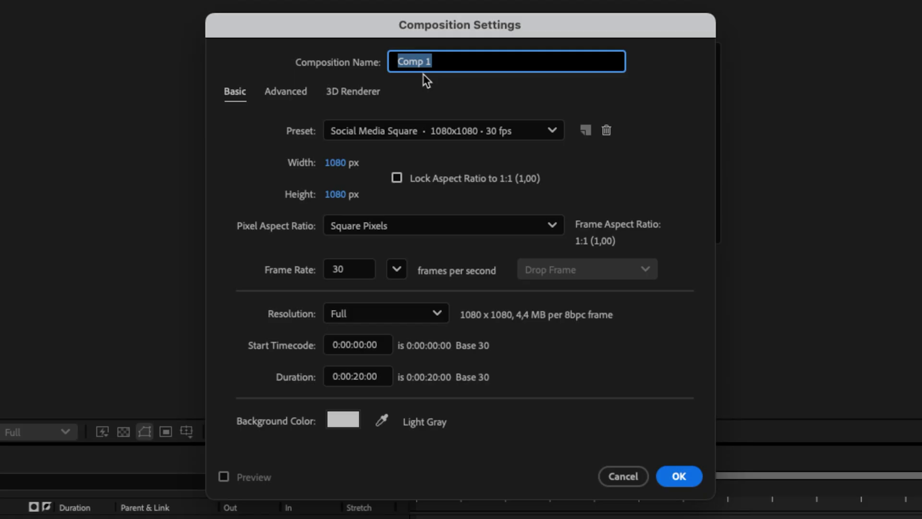
type("ing")
Create the Falling composition and add a bold 'Weee' text layer
left_click(580, 386)
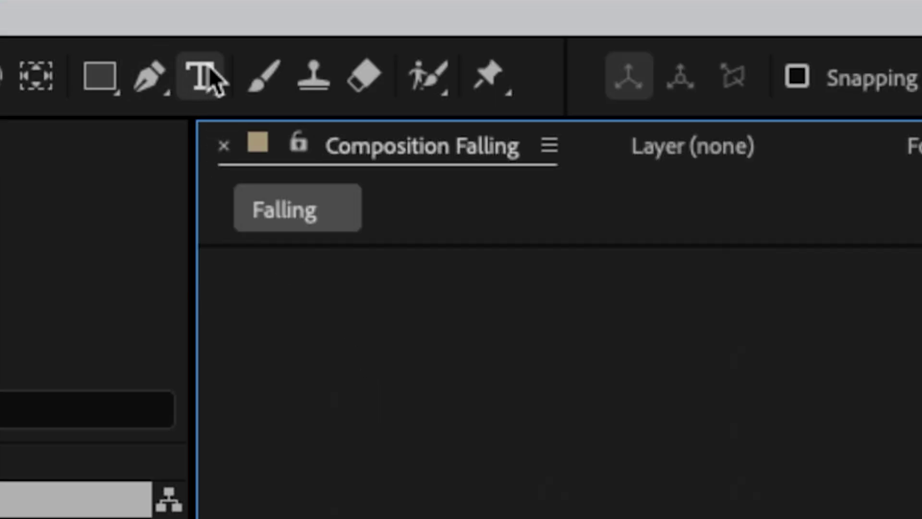
left_click(199, 76)
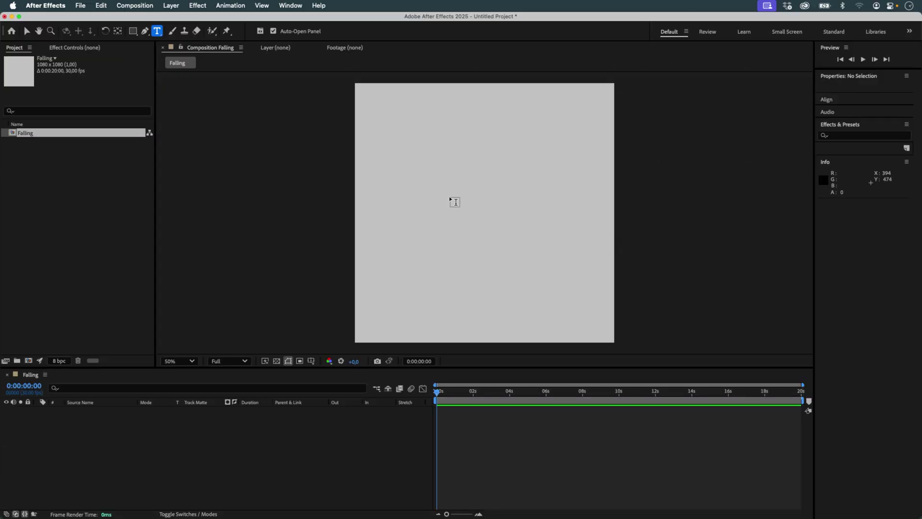
left_click(451, 191)
type("Weee")
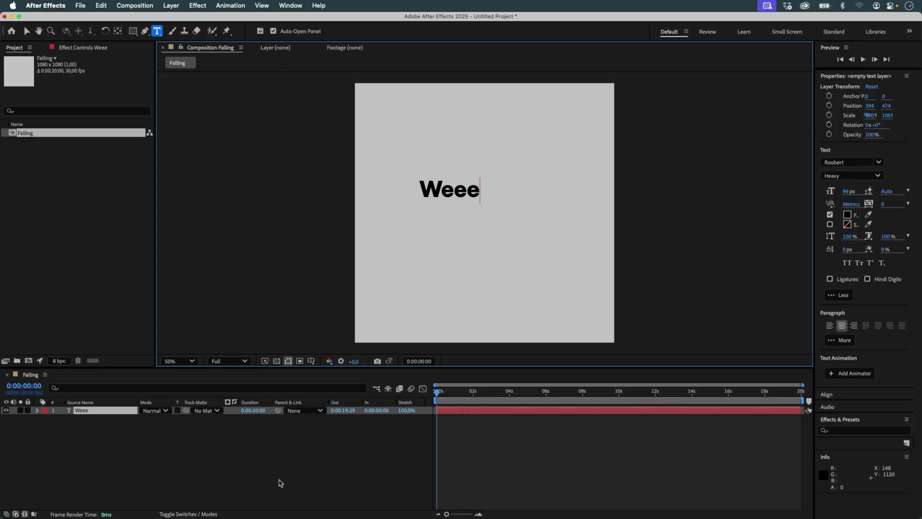
Centre Weee's anchor point on its content and colour Mask 1 purple
left_click(171, 5)
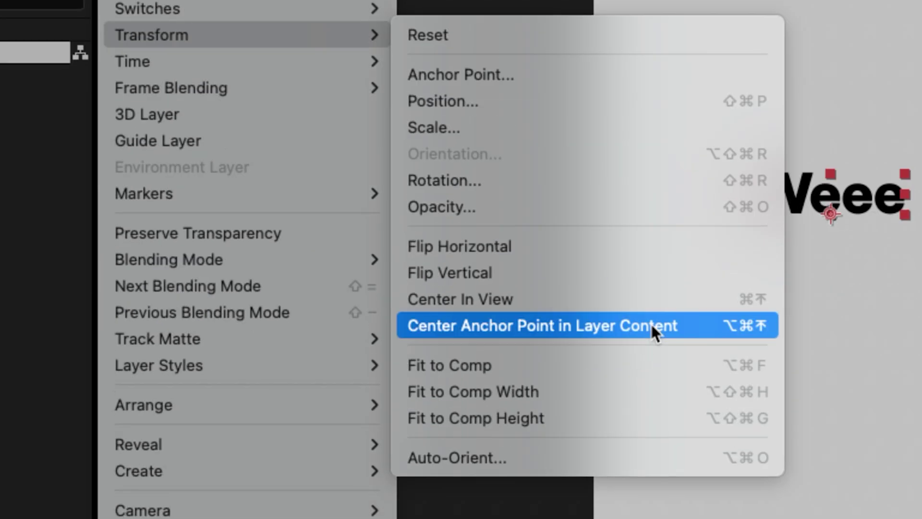
left_click(652, 324)
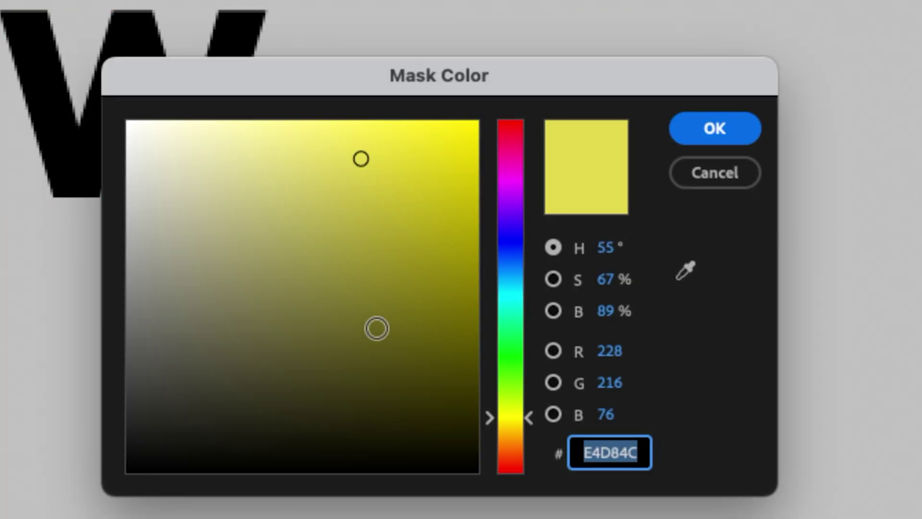
left_click(517, 228)
left_click(714, 127)
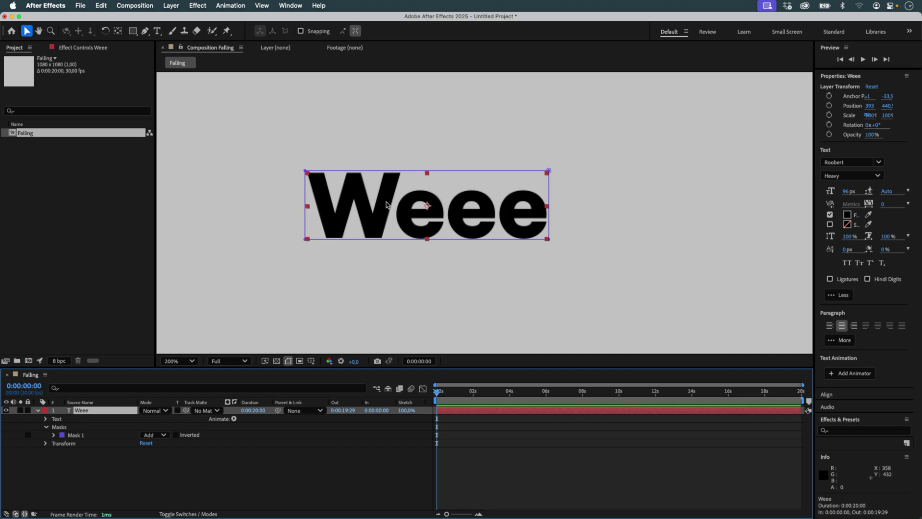
Deselect Weee, launch Newton 4 on Falling, and enable the floor
left_click(208, 465)
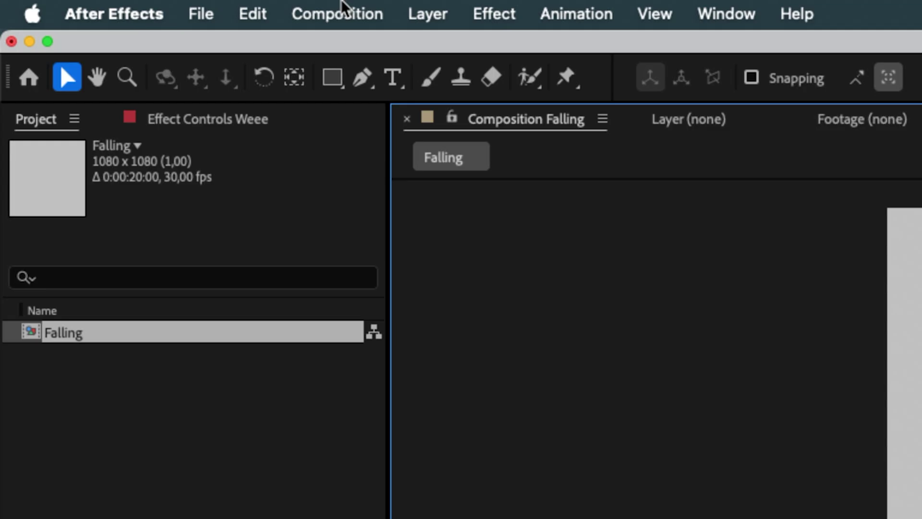
left_click(135, 6)
left_click(524, 318)
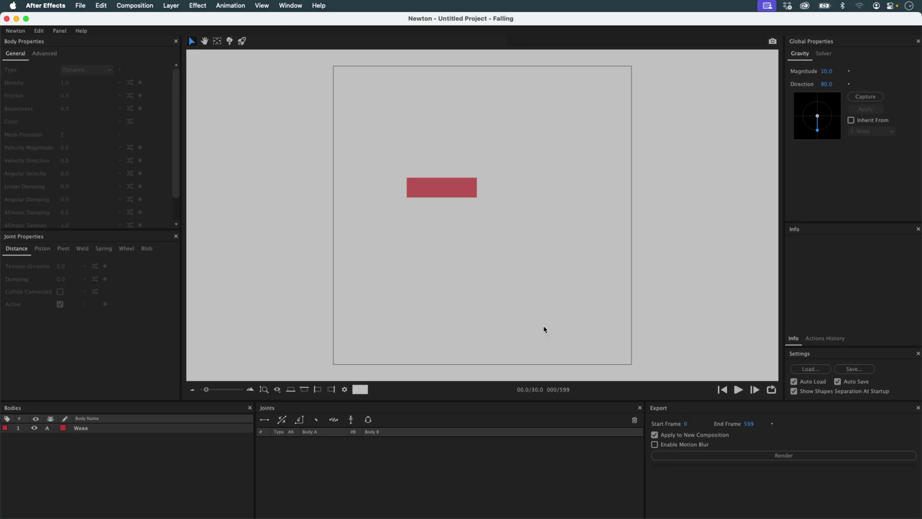
left_click(291, 390)
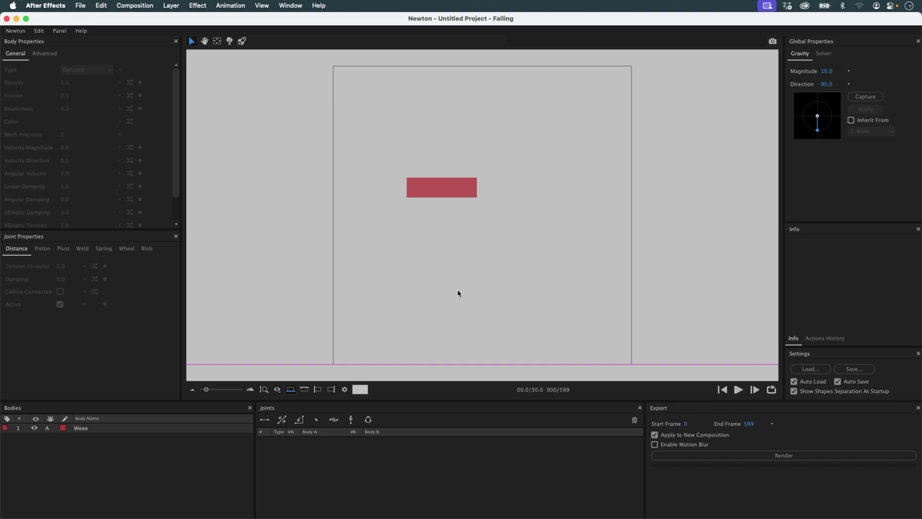
Turn on Export Contacts for the red Weee body
left_click_drag(371, 159, 531, 238)
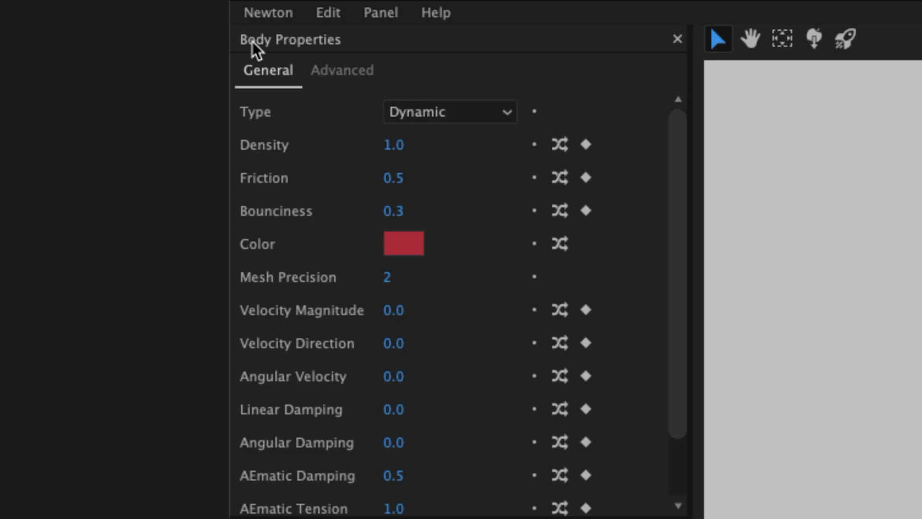
left_click(354, 76)
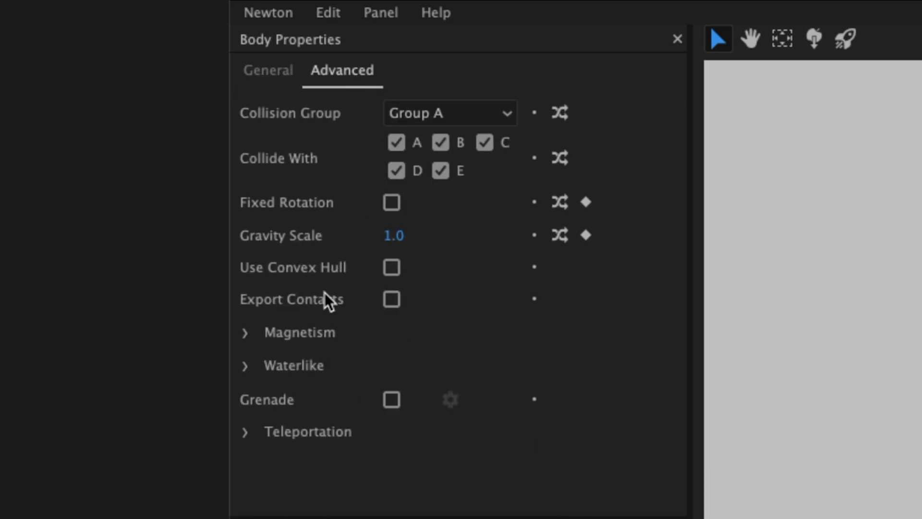
left_click(391, 299)
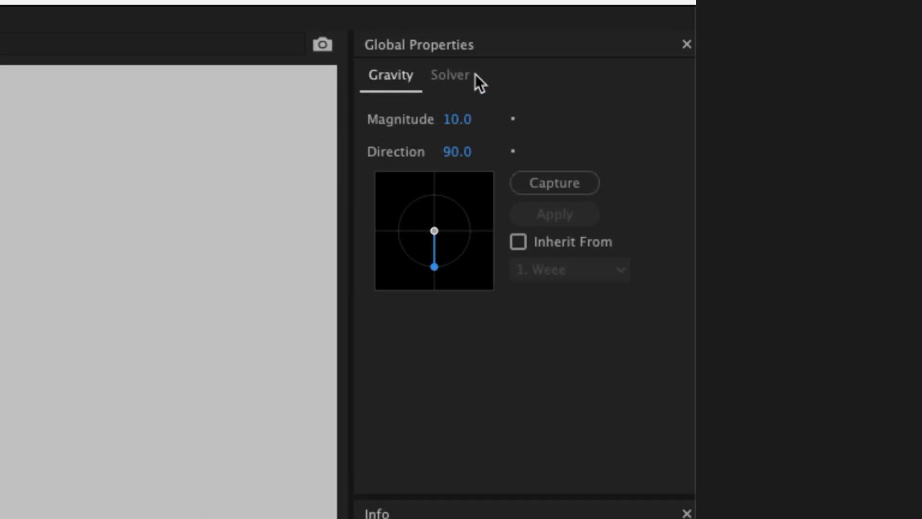
Set solver Sub-steps to 20 and Collision Tolerance to 0
left_click(456, 75)
left_click(532, 160)
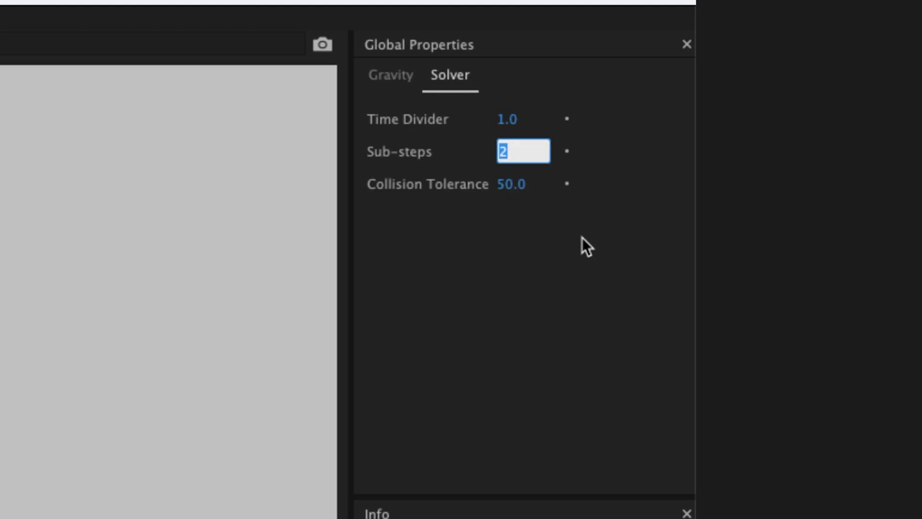
type("20")
key("Return")
left_click_drag(506, 189, 296, 198)
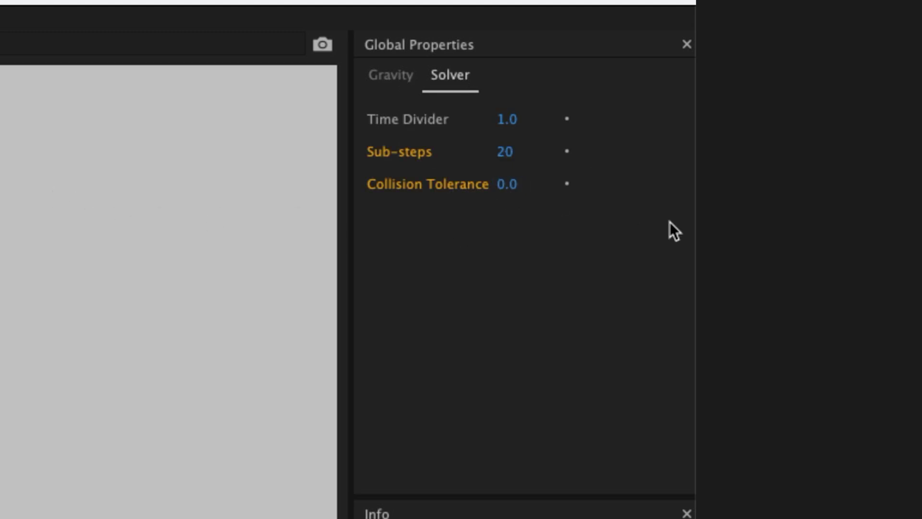
type("100")
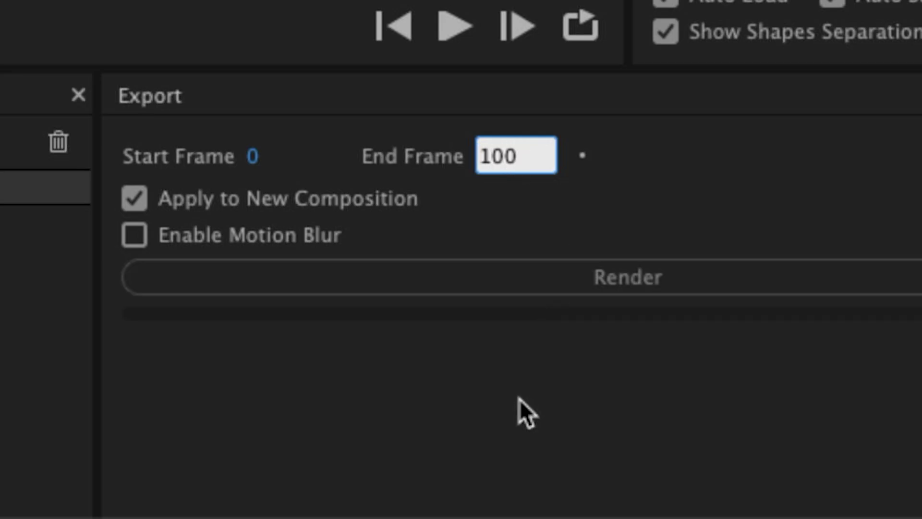
Set End Frame 100, render, then open and preview Falling_Sim_01
key("Return")
left_click(636, 281)
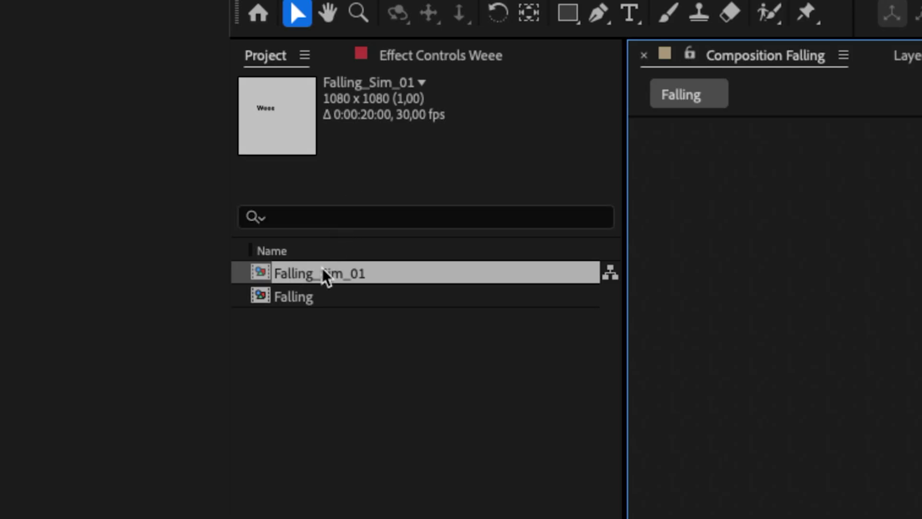
double_click(322, 268)
key("space")
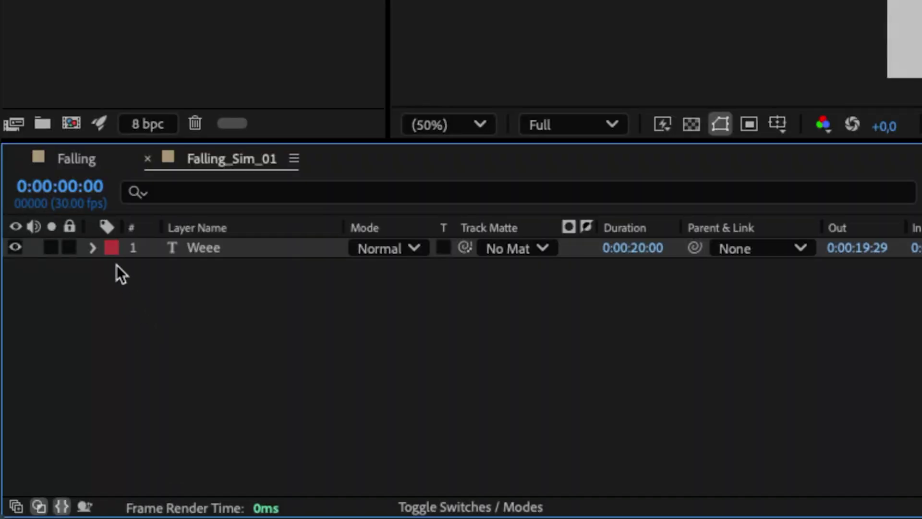
Reveal and select Weee's Contacts Slider, moving the time to about 1 second
left_click(37, 410)
left_click(113, 309)
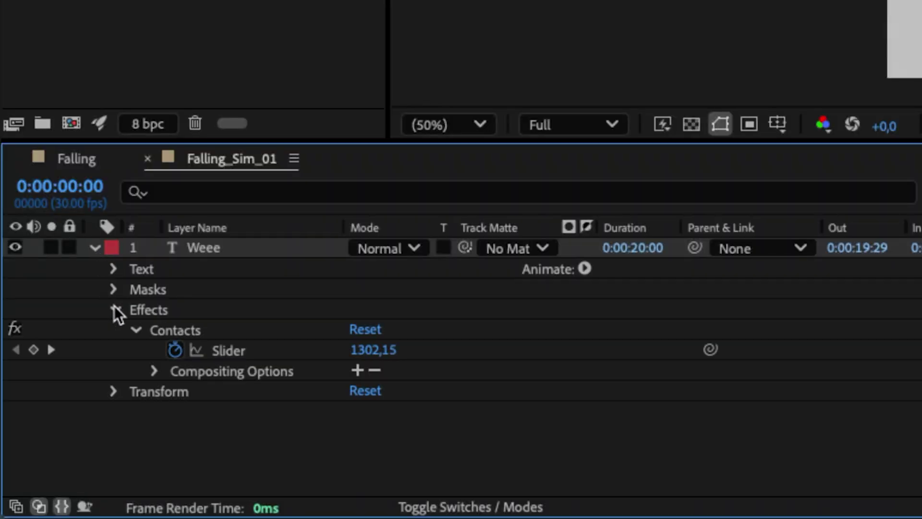
left_click(183, 330)
left_click(227, 354)
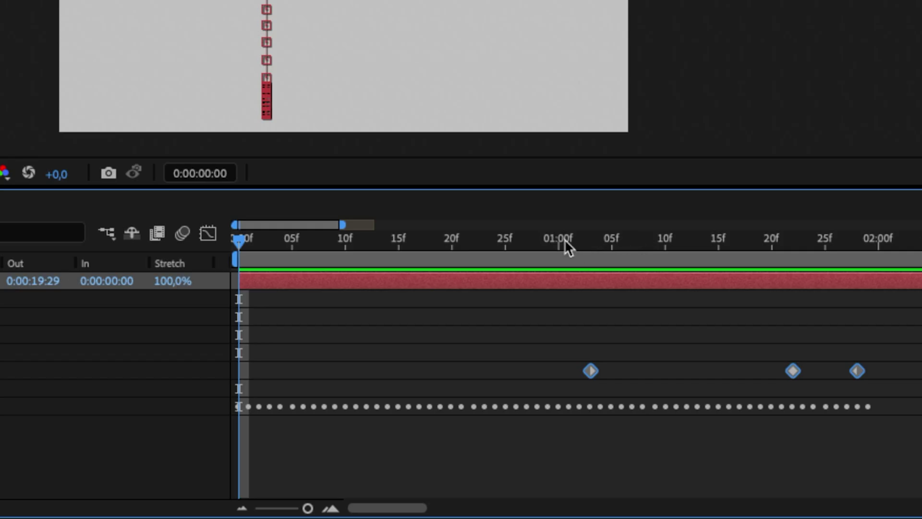
mouse_move(580, 239)
left_mouse_down()
mouse_move(771, 259)
mouse_move(537, 278)
mouse_move(599, 280)
mouse_move(591, 280)
left_mouse_up()
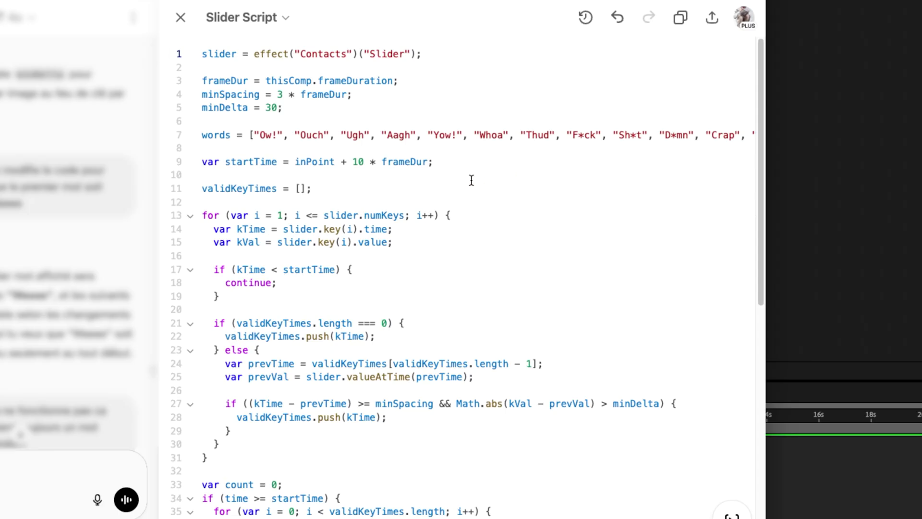
left_click_drag(219, 136, 553, 145)
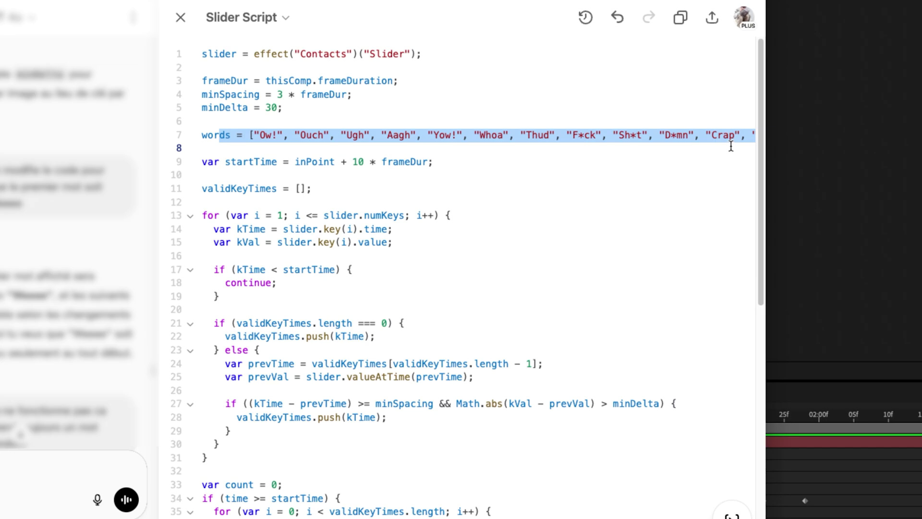
scroll(279, 372, "down", 5)
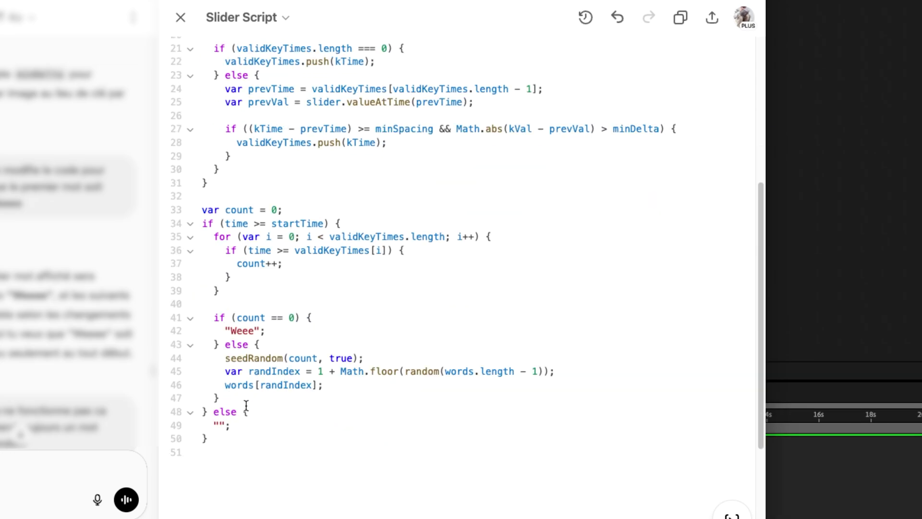
double_click(238, 327)
scroll(239, 328, "up", 5)
left_click(294, 53)
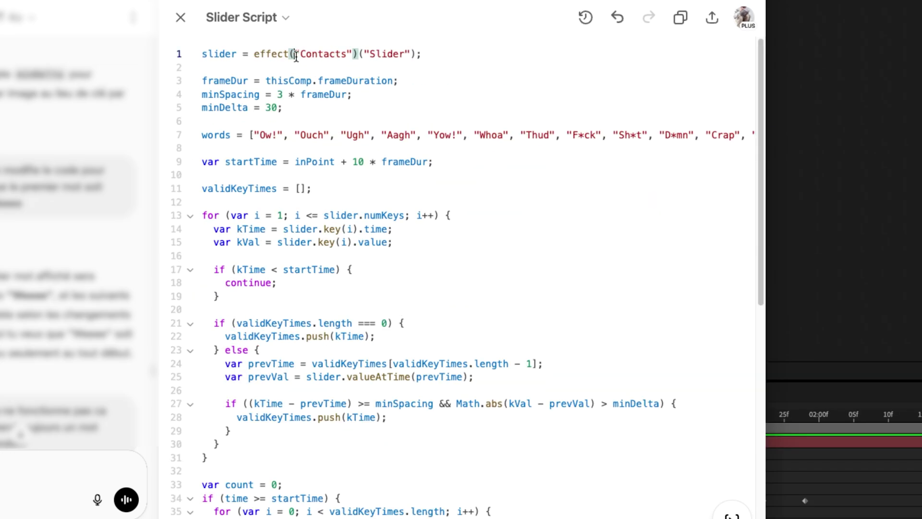
double_click(394, 55)
left_click(438, 205)
left_click(670, 135)
Paste the Slider Script as Weee's Source Text expression and preview it
left_click(681, 18)
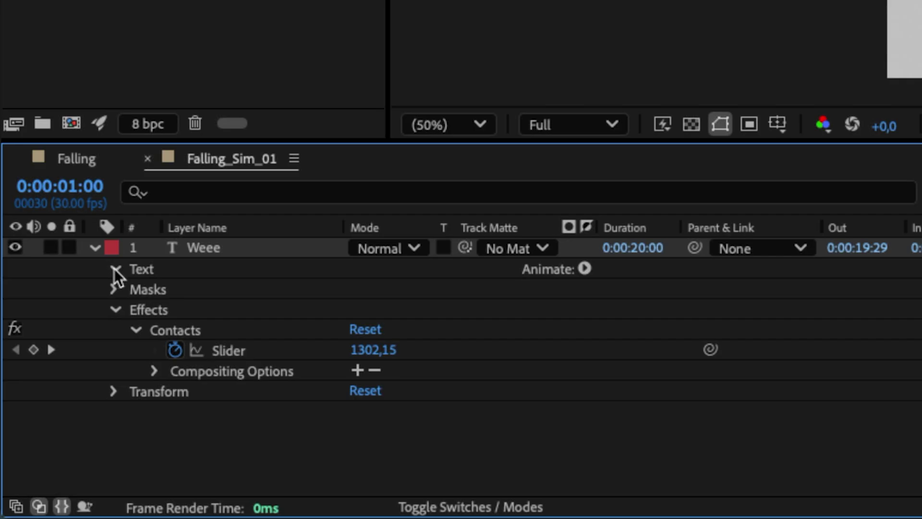
left_click(116, 268)
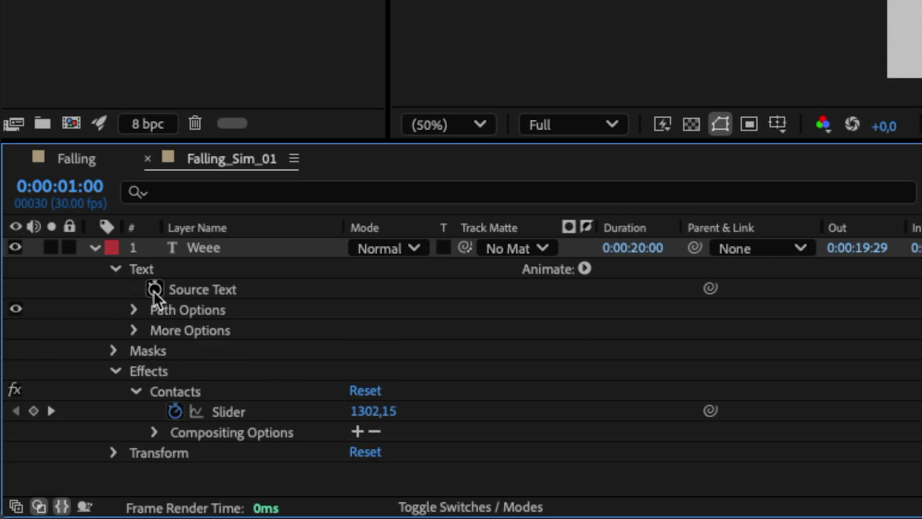
left_click(155, 291, "alt")
key("ctrl+v")
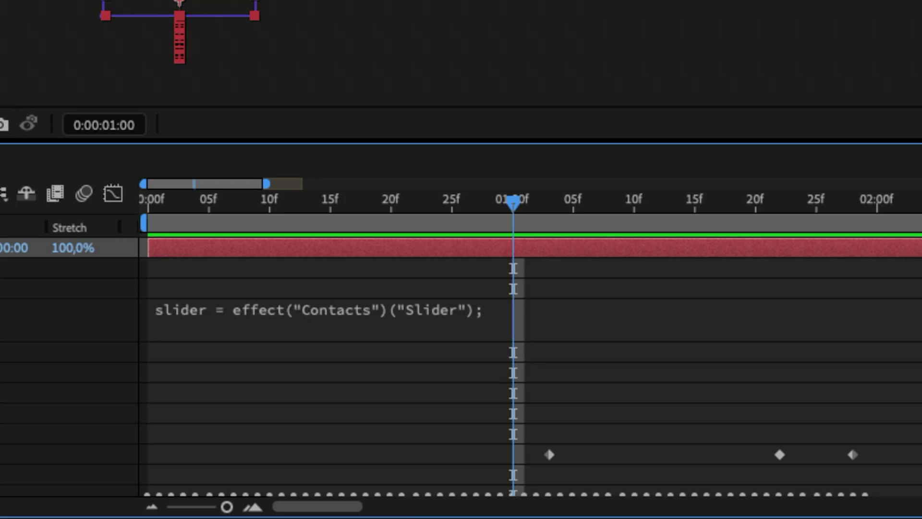
key("space")
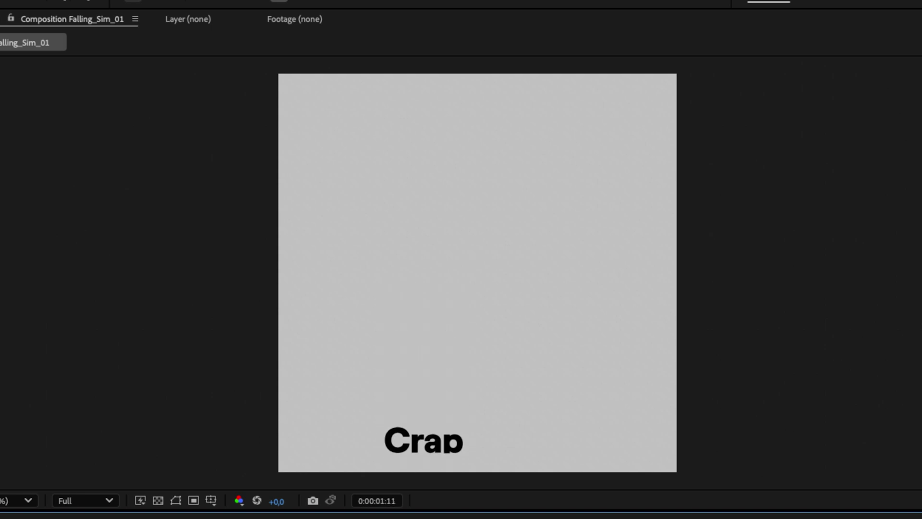
key("space")
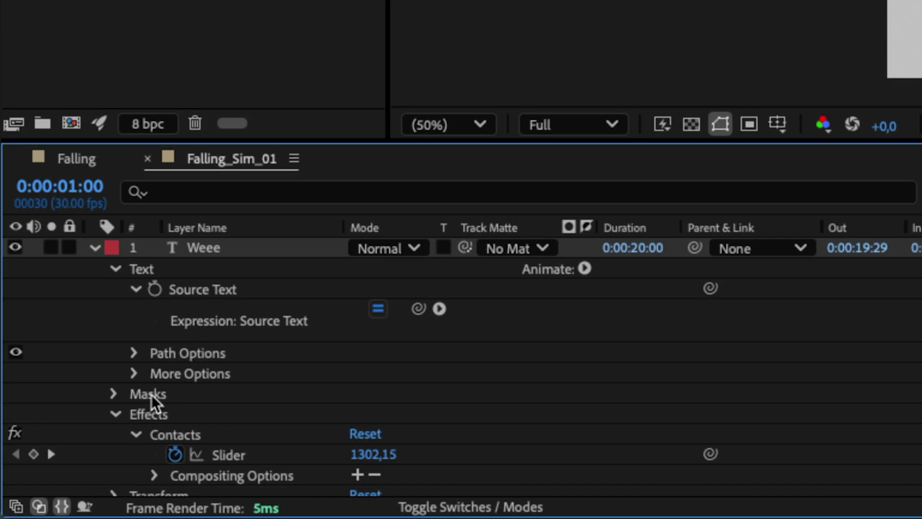
Set Mask 1's mode to None and preview the unmasked animation
left_click(115, 394)
left_click(373, 417)
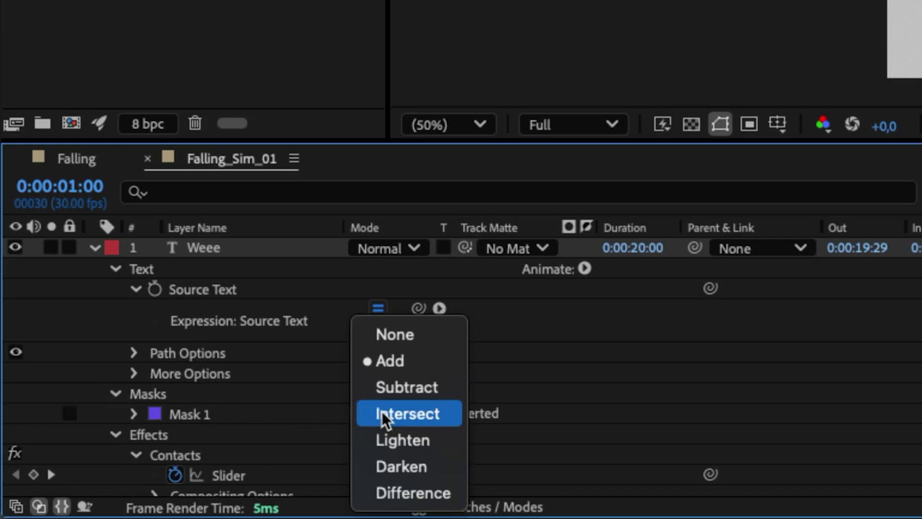
left_click(408, 345)
key("space")
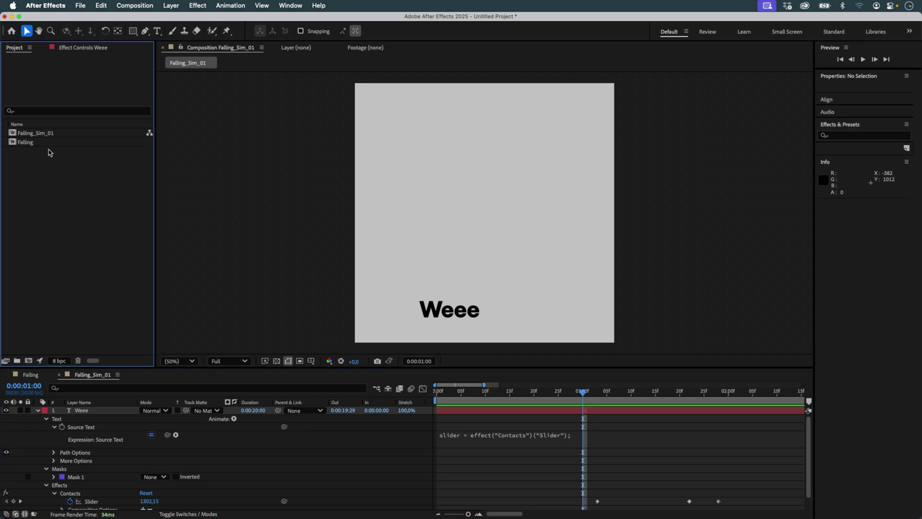
Delete the Falling_Sim_01 composition from the project
left_click(47, 134)
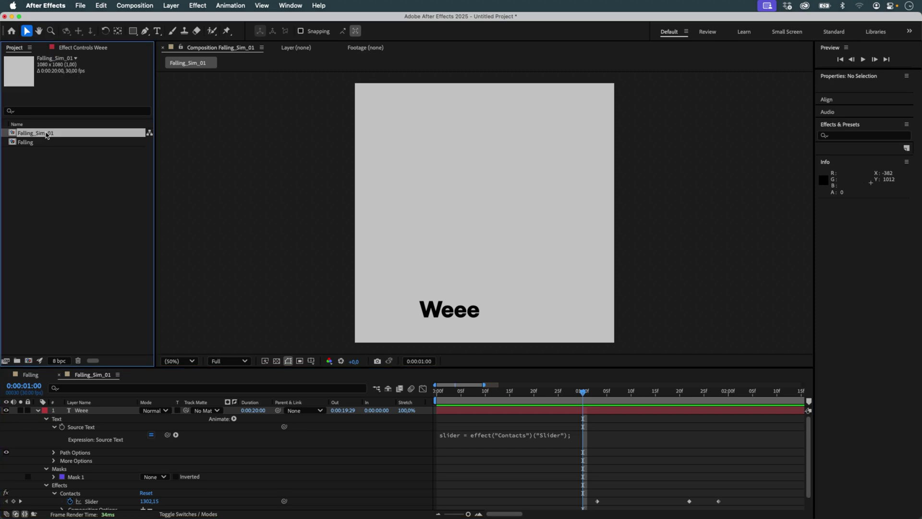
key("Delete")
key("Return")
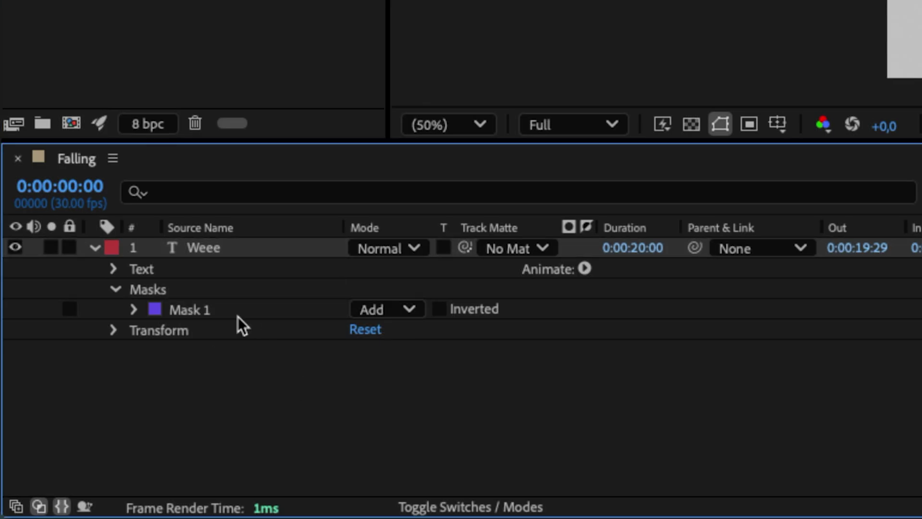
In Falling, disable Mask 1 and paste the expression onto Source Text
left_click(152, 434)
left_click(113, 269)
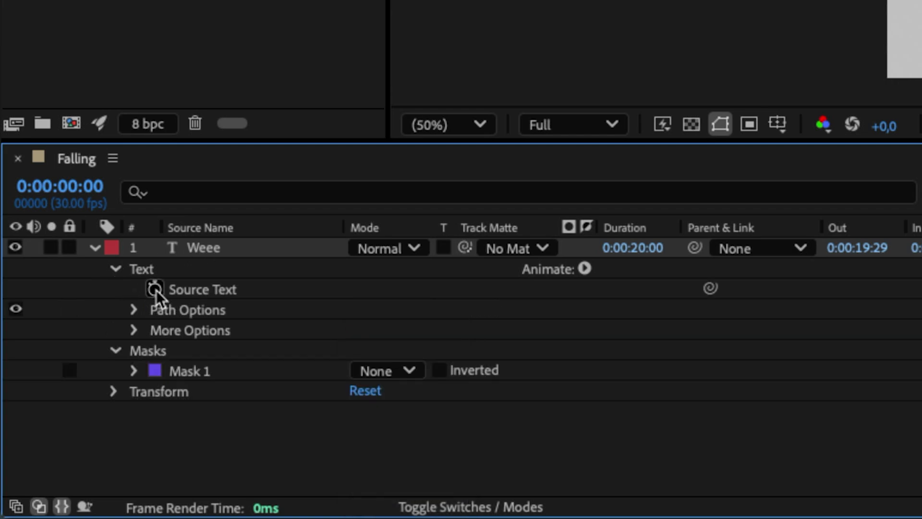
left_click(154, 288, "alt")
key("ctrl+v")
Start Layer > Duplicate Multiple Times for Weee, clearing the copies count
left_click(432, 4)
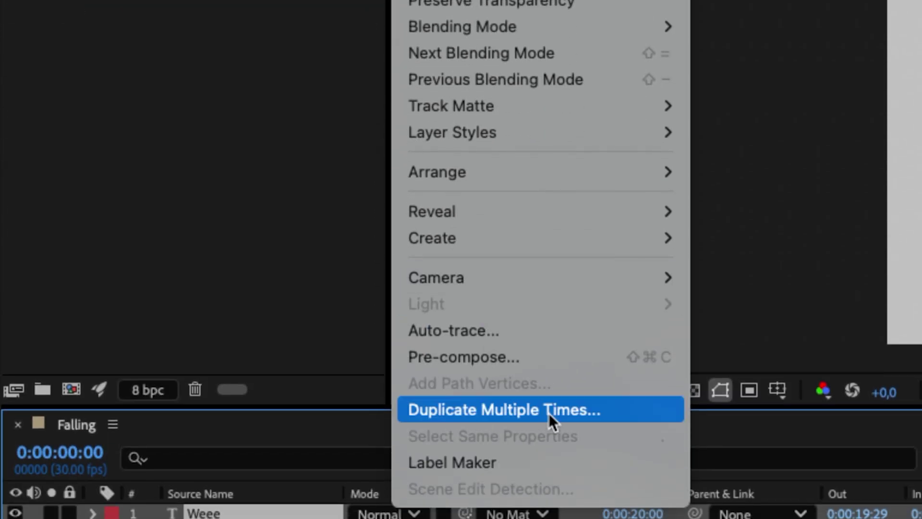
left_click(549, 410)
key("BackSpace")
key("BackSpace")
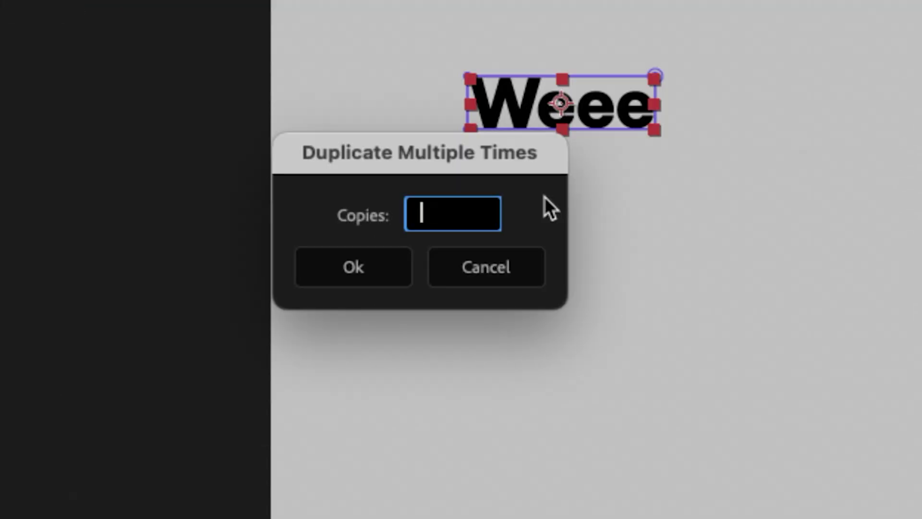
type("50")
Make 50 Weee copies, trim them to 3 frames, sequence them, and extend to comp end
left_click(359, 267)
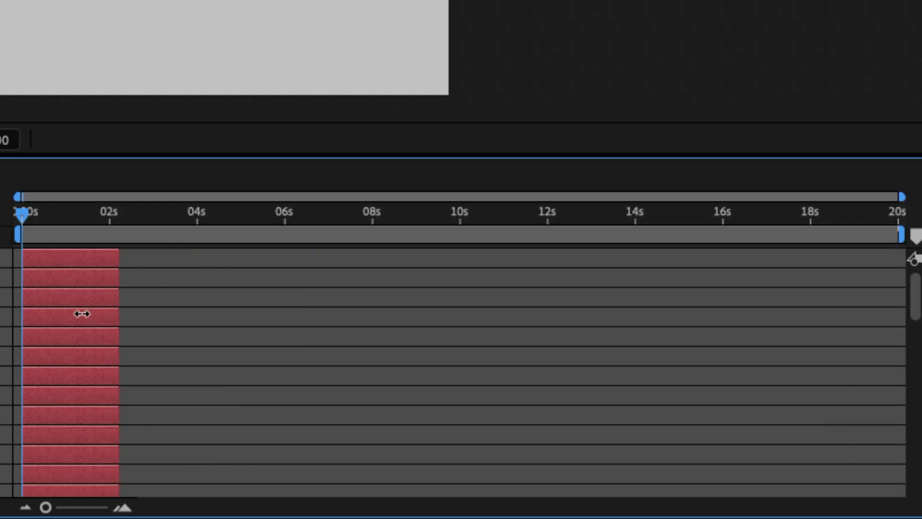
left_click_drag(798, 440, 439, 436)
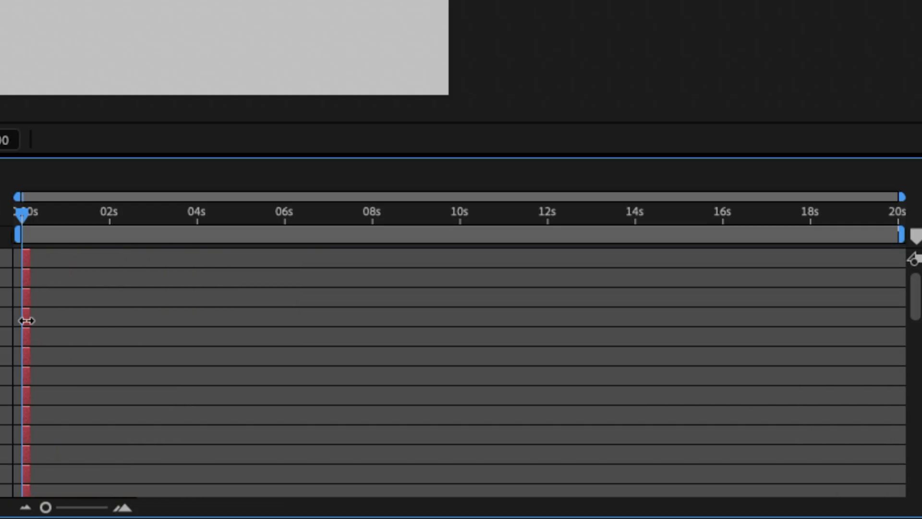
right_click(131, 432)
mouse_move(144, 163)
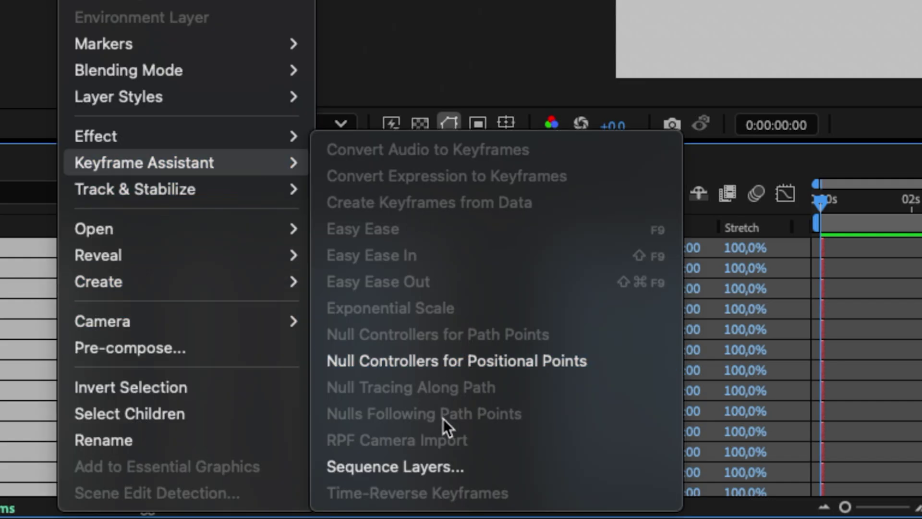
left_click(469, 466)
left_click(643, 360)
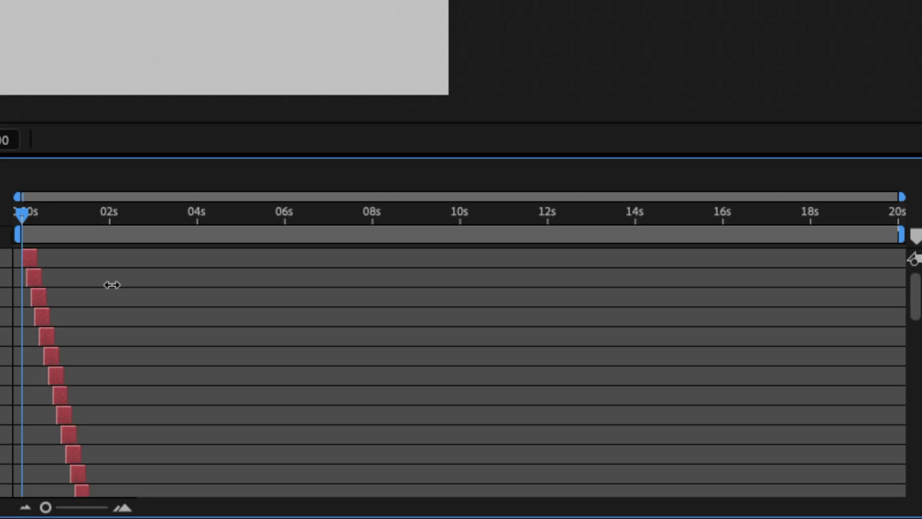
left_click_drag(111, 284, 906, 288)
Run Randomizer.jsx to give the layers random Scale between 20 and 120
left_click(277, 5)
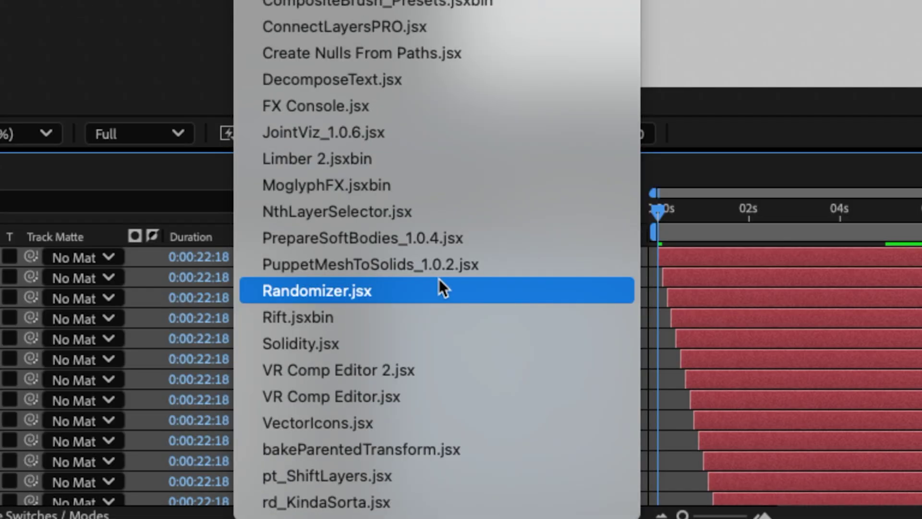
left_click(439, 279)
left_click(433, 193)
left_click(416, 272)
key("Tab")
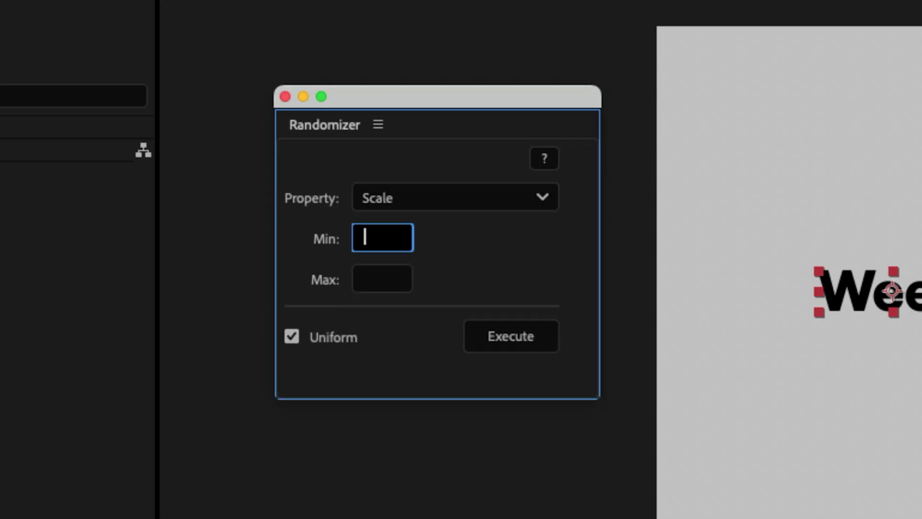
type("20")
key("Tab")
type("120")
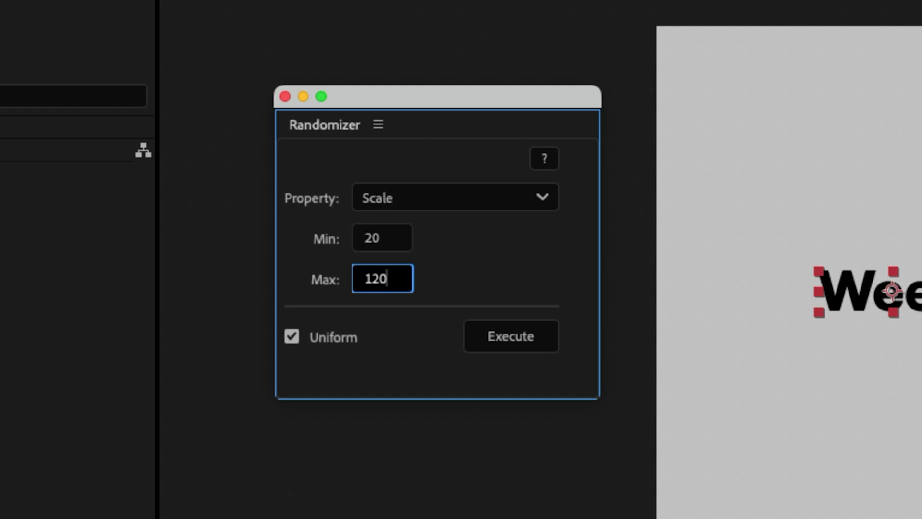
left_click(511, 336)
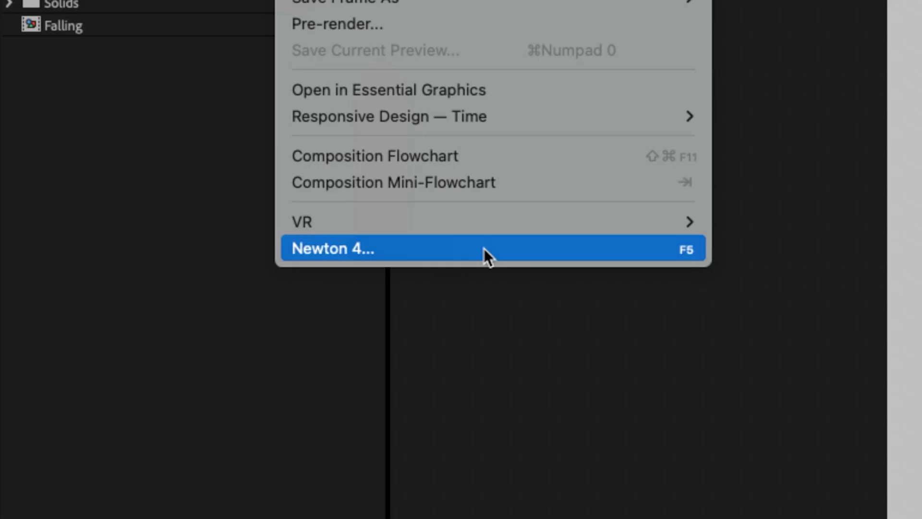
Open Newton with a right wall and randomize body X positions 100–900, Y 0
left_click(483, 248)
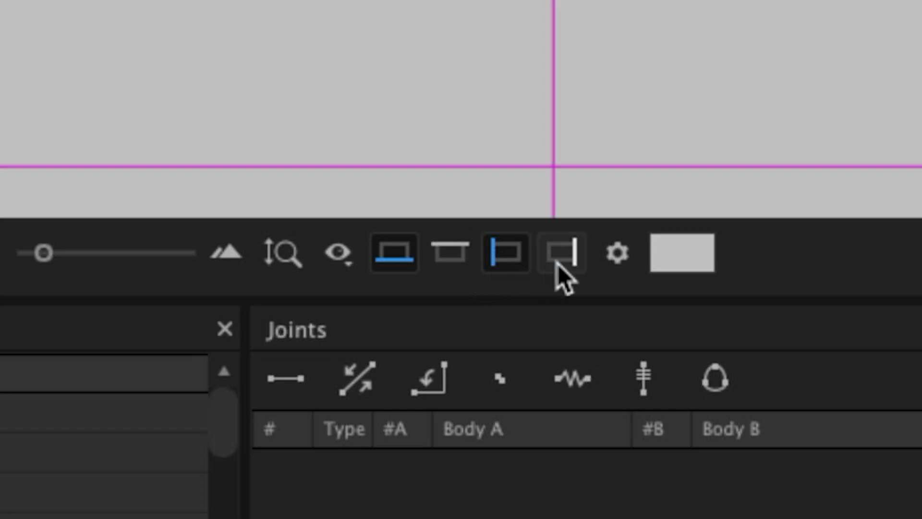
left_click(331, 389)
left_click_drag(340, 298, 535, 192)
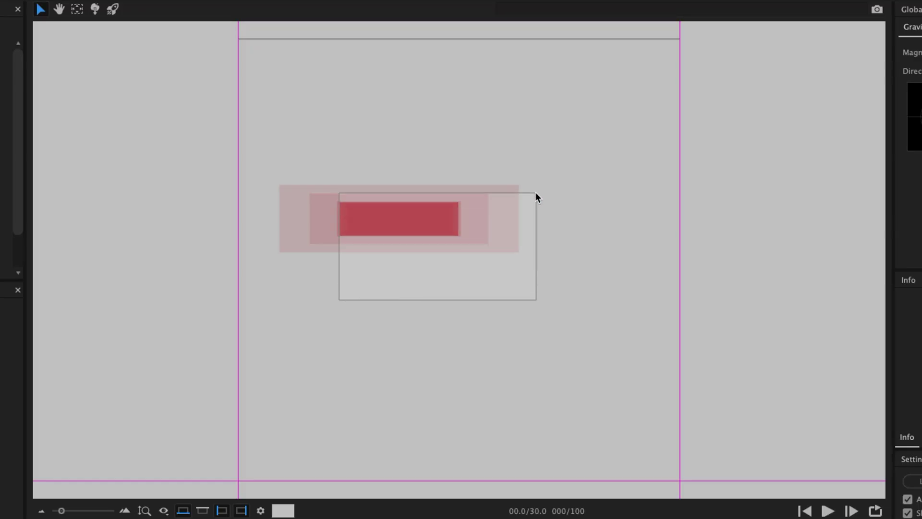
right_click(368, 67)
left_click(470, 448)
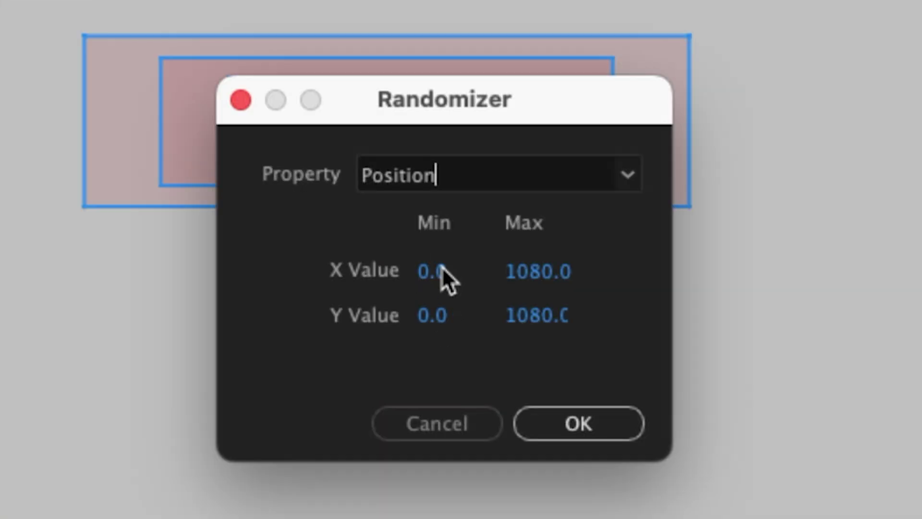
left_click(441, 272)
type("100")
key("Tab")
type("9")
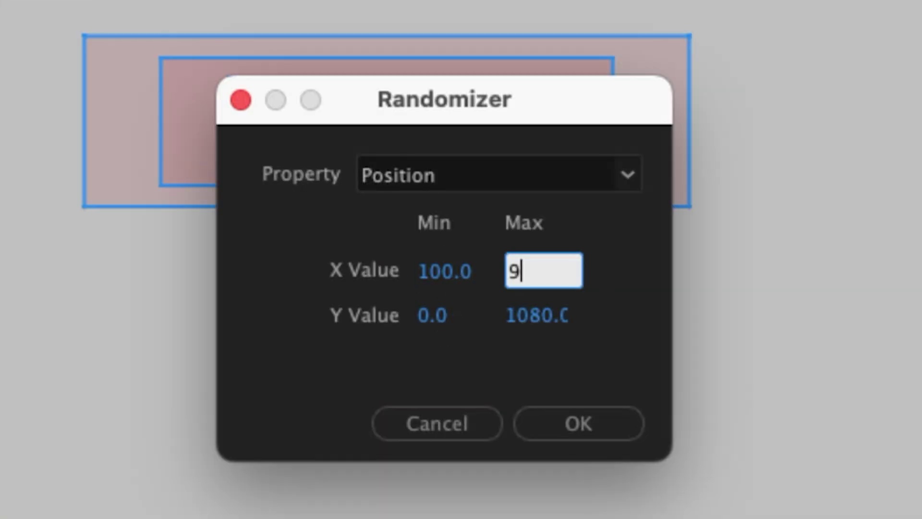
type("00")
key("Tab")
key("Tab")
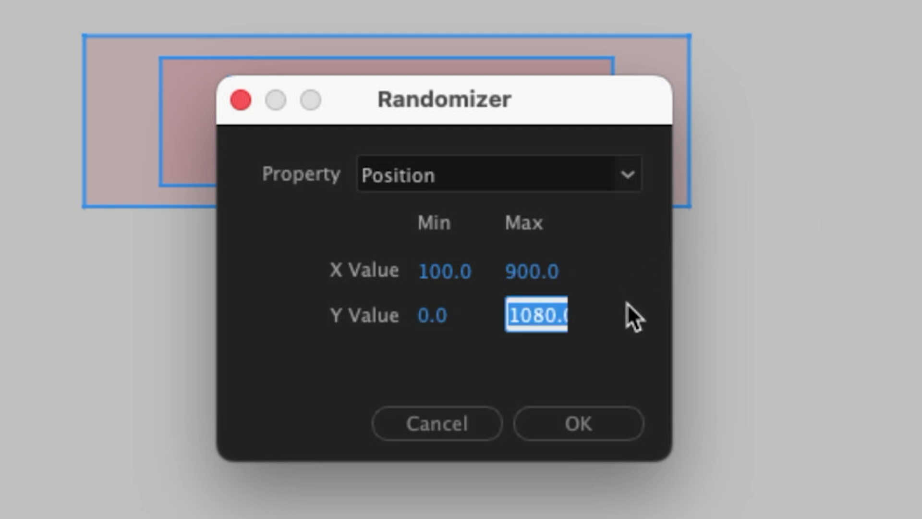
type("0")
left_click(580, 423)
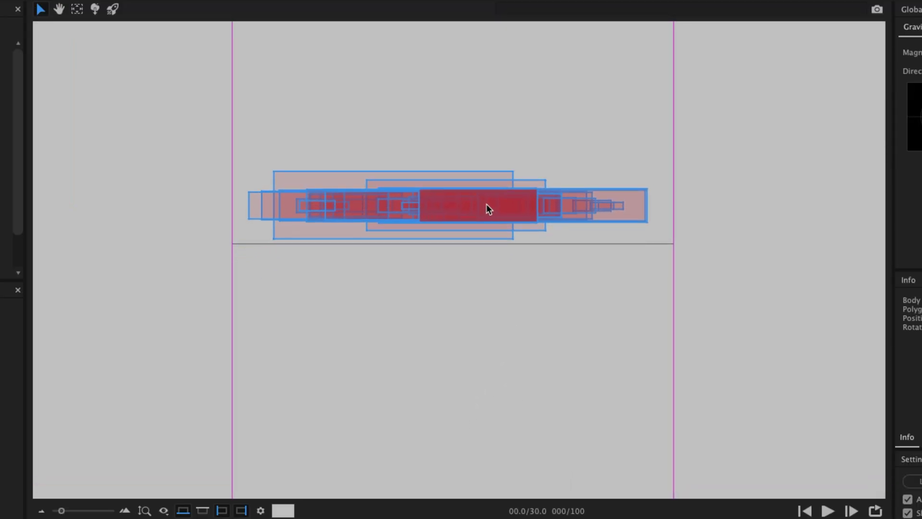
Reopen the Randomizer for the bodies and enter a Rotation range
right_click(486, 205)
left_click(438, 400)
left_click(624, 180)
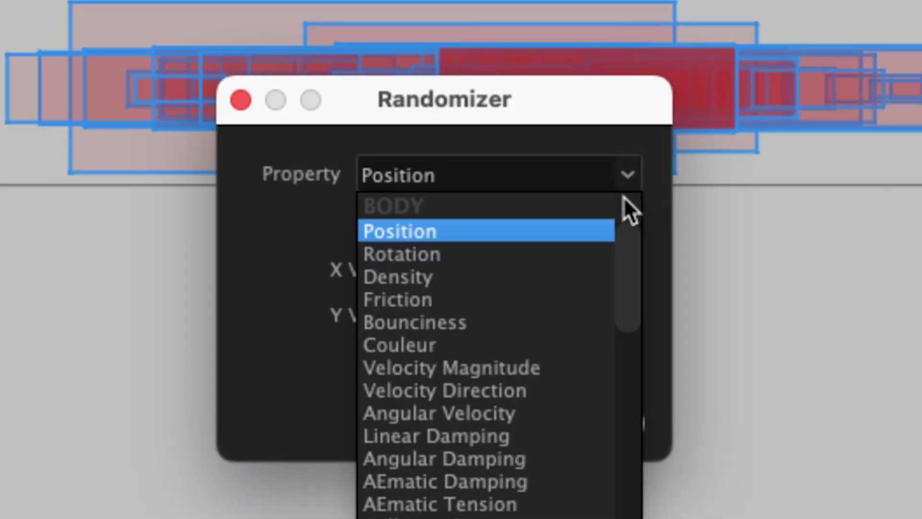
left_click(581, 252)
left_click(439, 280)
type("-10")
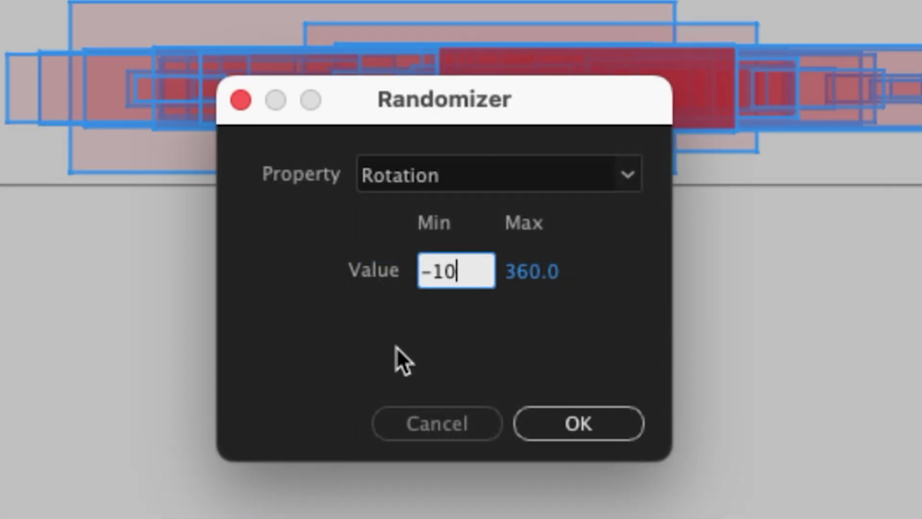
key("Tab")
type("10")
Apply random rotation −10 to 10, set gravity to 15, and play the simulation
left_click(474, 431)
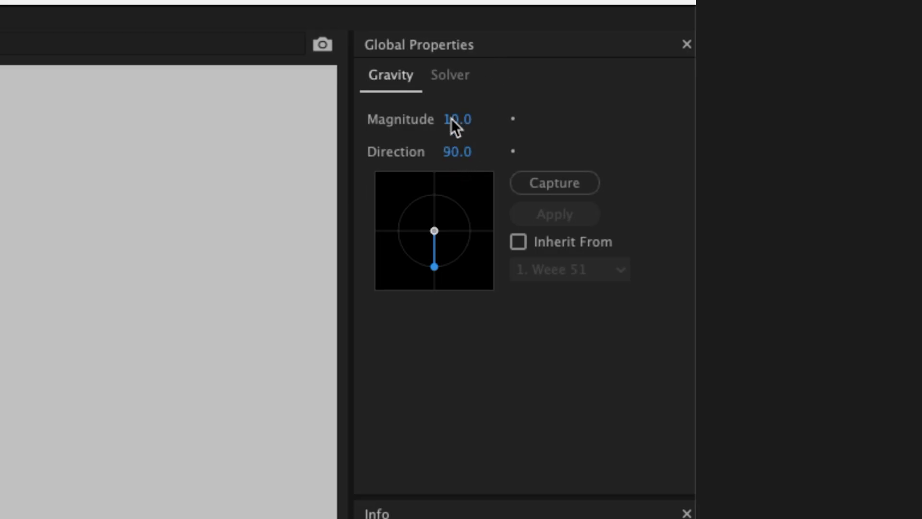
left_click(452, 121)
type("15")
key("Return")
left_click(826, 510)
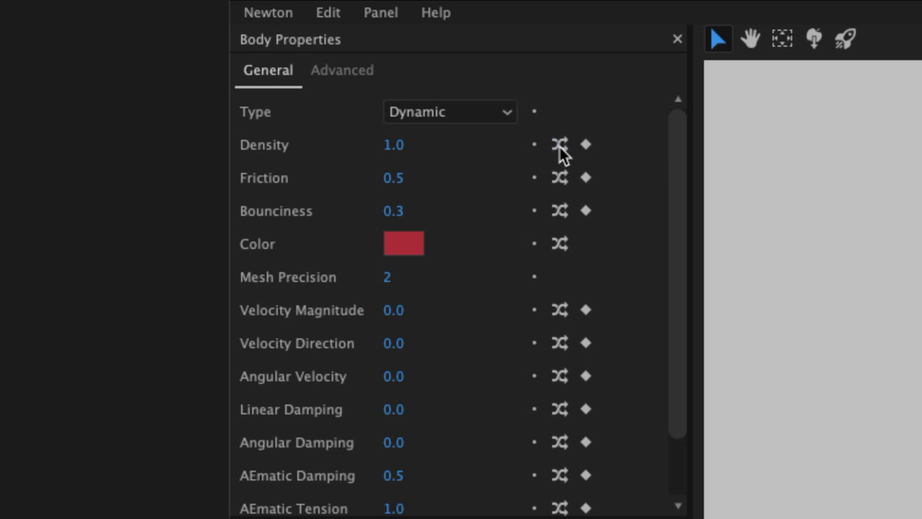
Randomize density between 1 and 3, and friction over its default range
left_click(560, 145)
left_click(433, 270)
type("1")
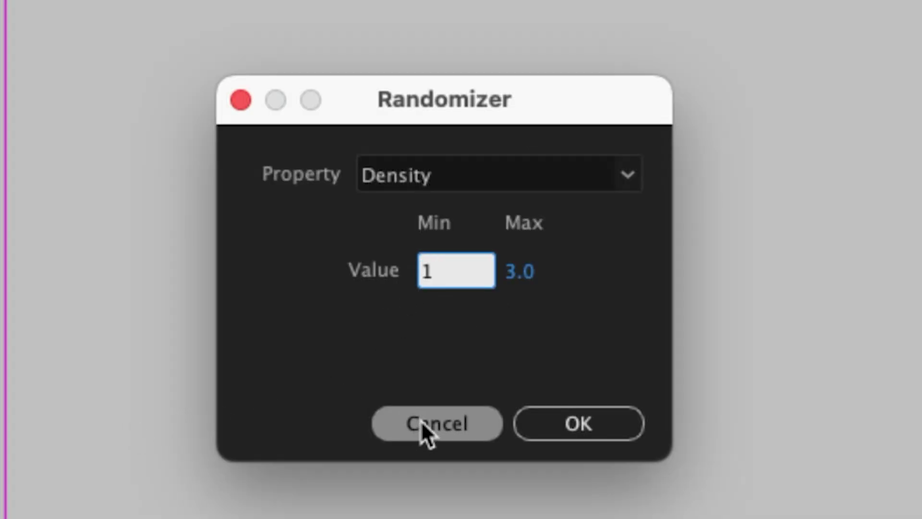
left_click(626, 424)
left_click(554, 180)
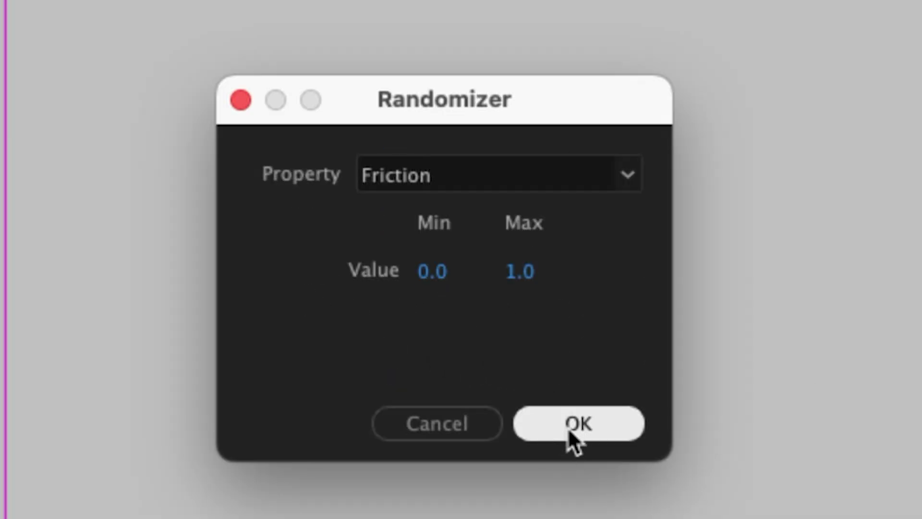
left_click(568, 427)
Randomize bounciness between 0.2 and 0.6, and angular velocity
left_click(555, 209)
left_click(425, 271)
type("0.2")
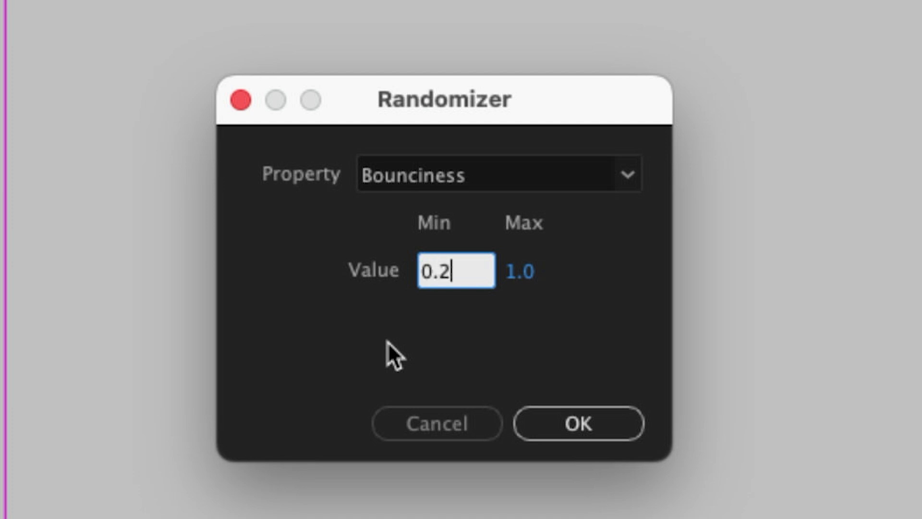
key("Tab")
type("0.6")
left_click(618, 445)
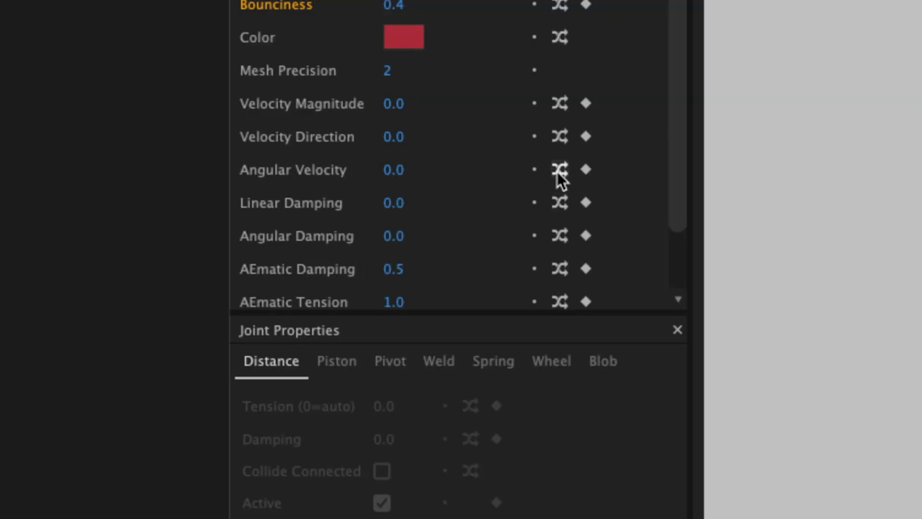
left_click(559, 170)
type("-1.0")
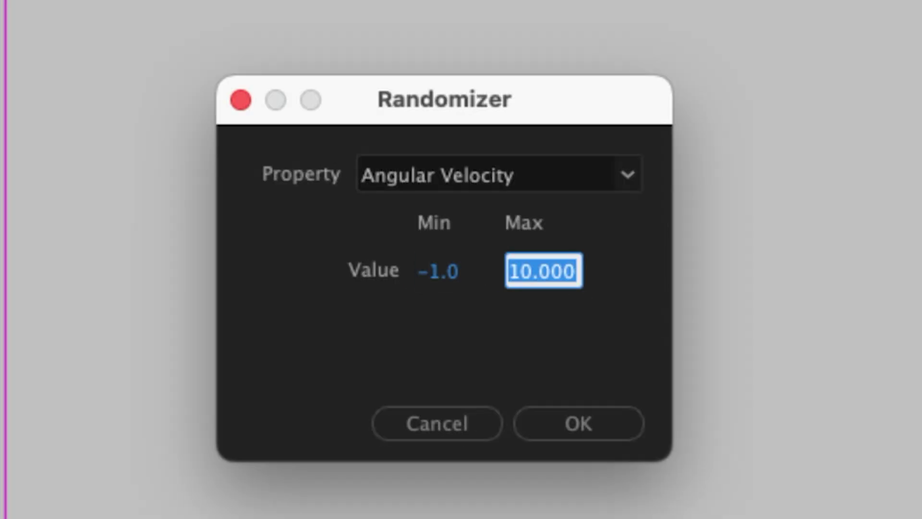
left_click(579, 424)
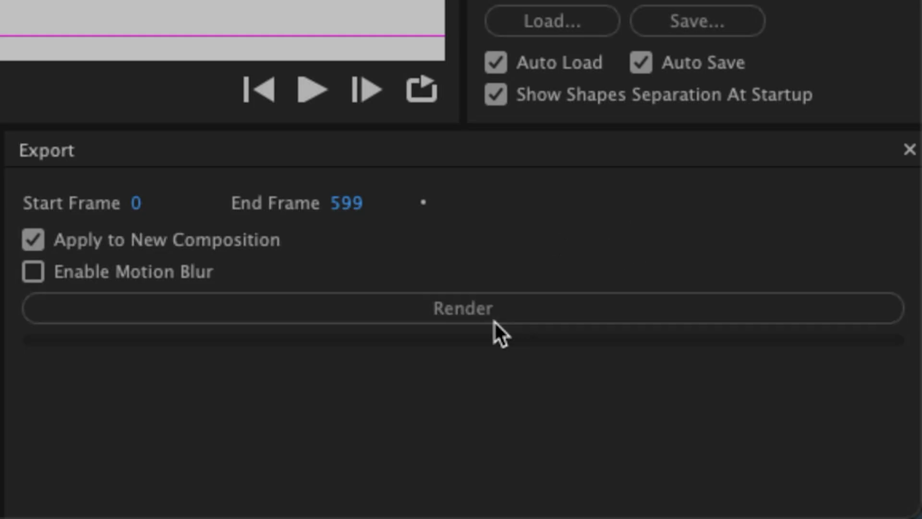
Render frames 0–599 from Newton's Export panel into a new composition
left_click(505, 313)
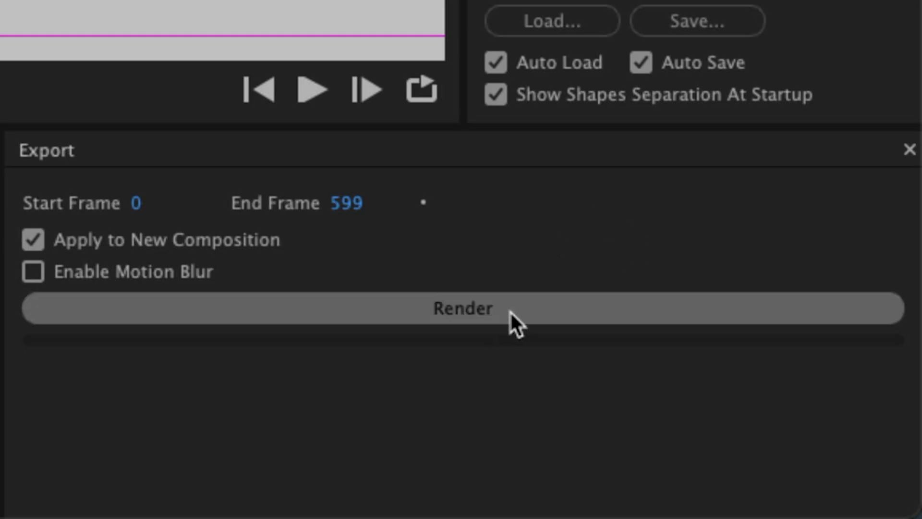